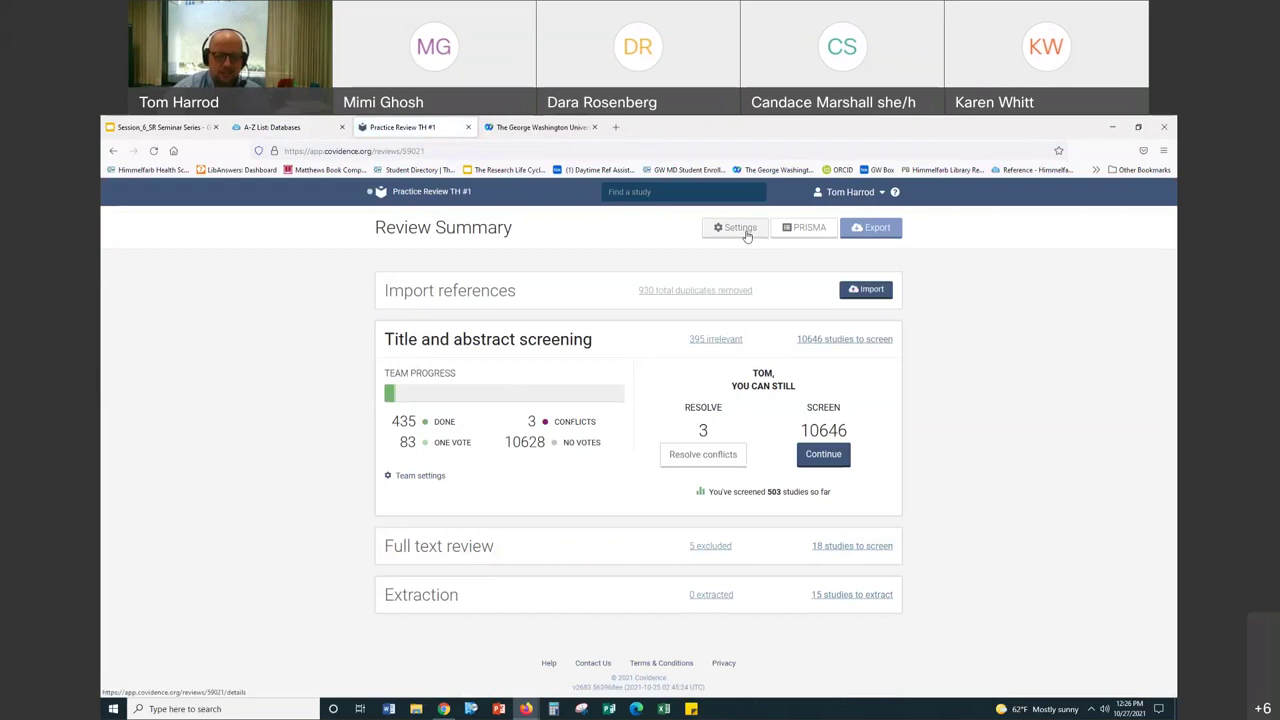
pyautogui.click(745, 233)
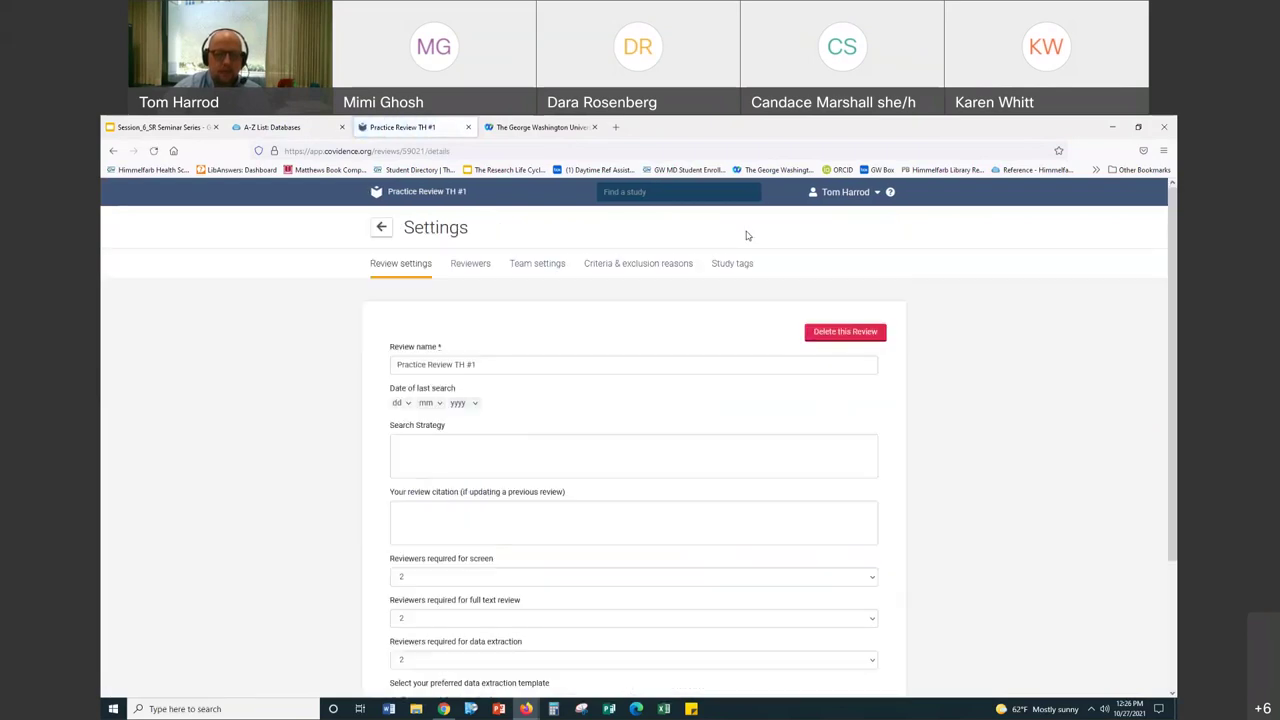
pyautogui.click(622, 267)
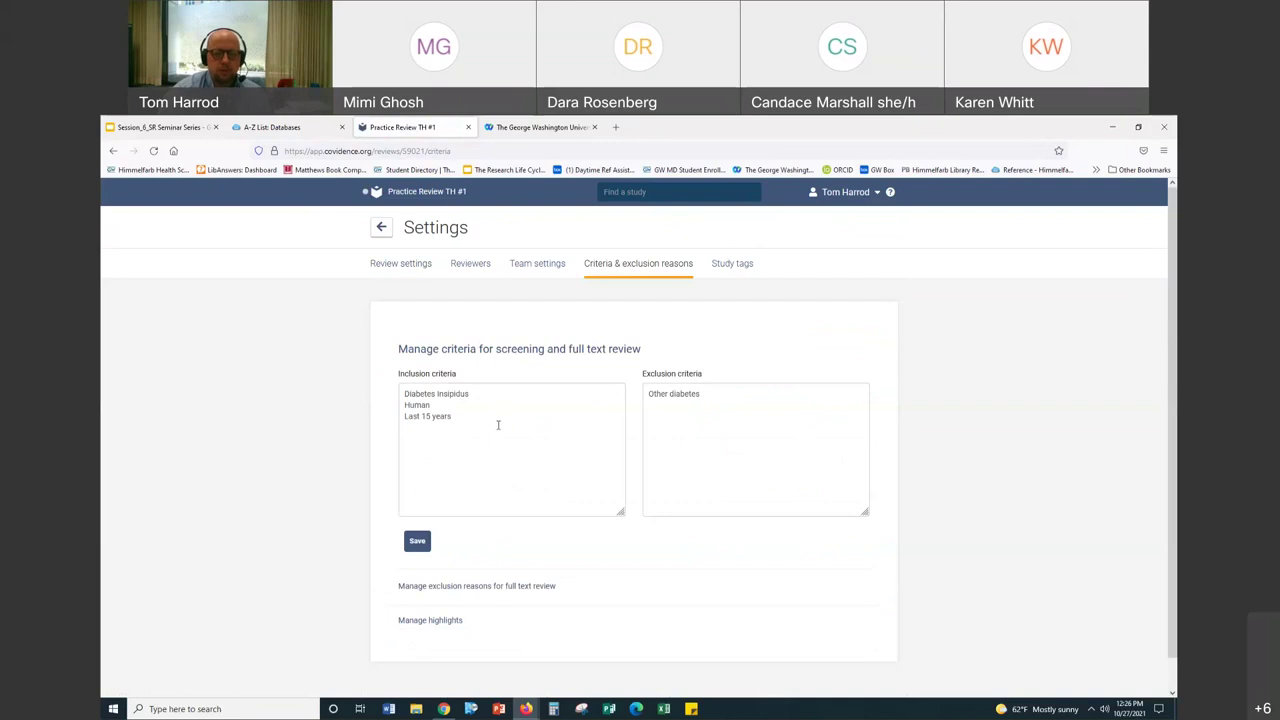
pyautogui.click(468, 411)
pyautogui.press('Return')
pyautogui.write('asdfasd')
pyautogui.press('BackSpace')
pyautogui.press('BackSpace')
pyautogui.press('BackSpace')
pyautogui.press('BackSpace')
pyautogui.press('BackSpace')
pyautogui.press('BackSpace')
pyautogui.press('BackSpace')
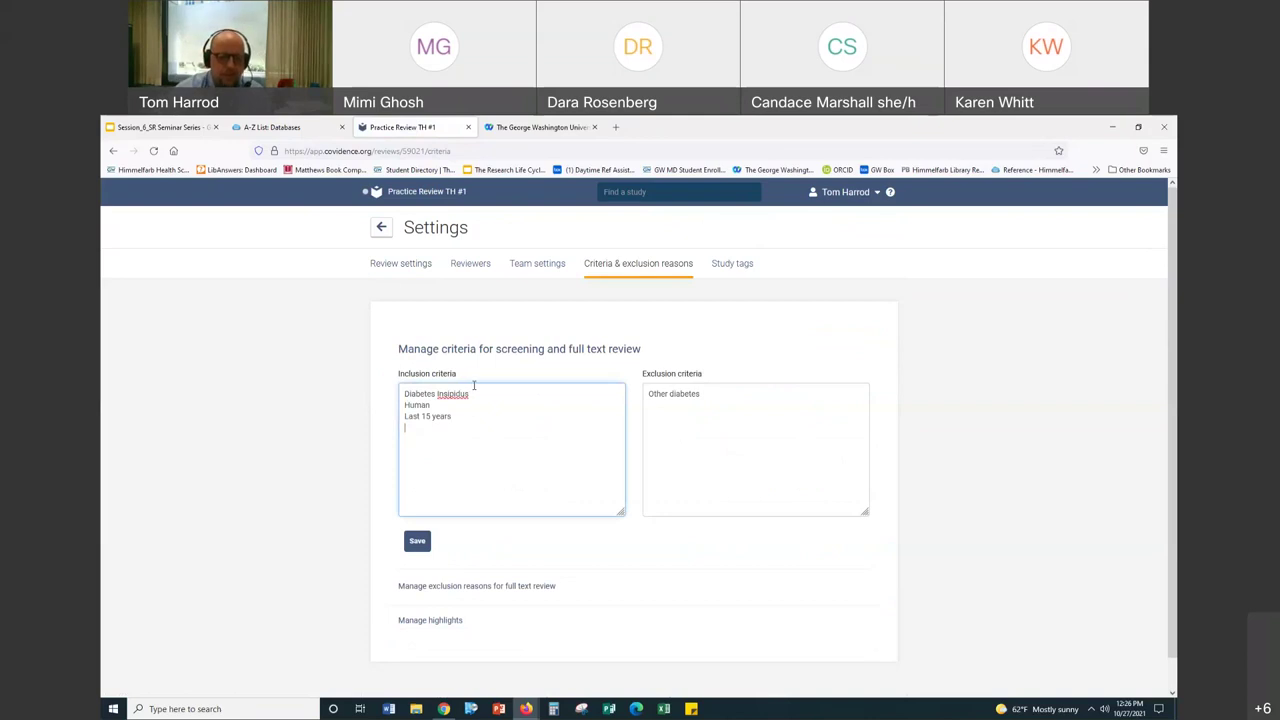
pyautogui.click(384, 229)
pyautogui.click(657, 461)
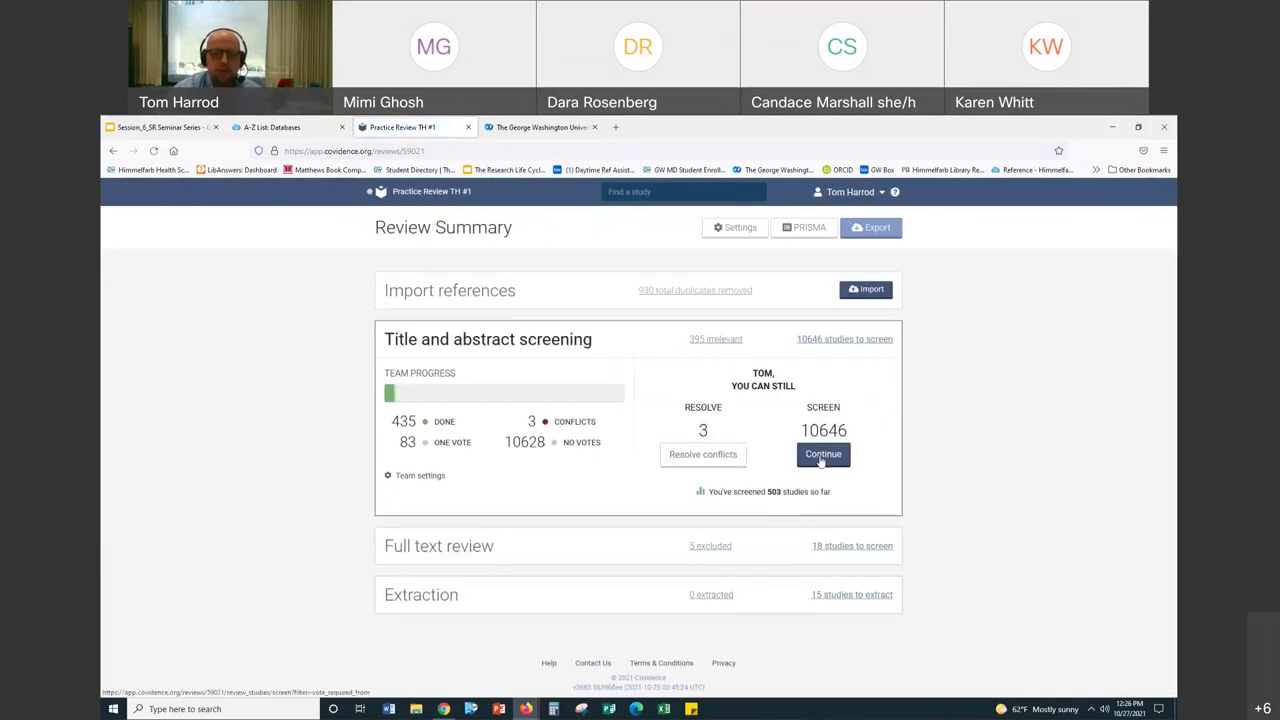
# Step: Start title and abstract screening with the criteria shown, browse the 10646 references, and briefly check the keyword filter
pyautogui.click(820, 458)
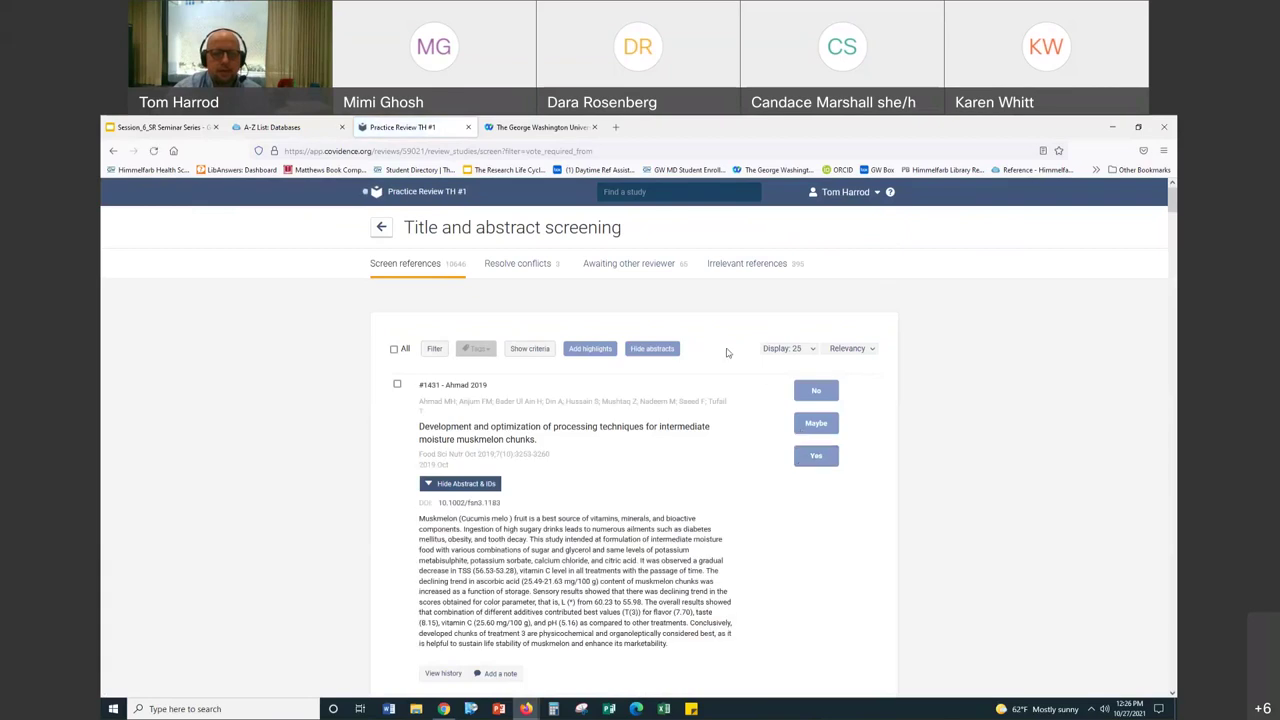
pyautogui.click(531, 350)
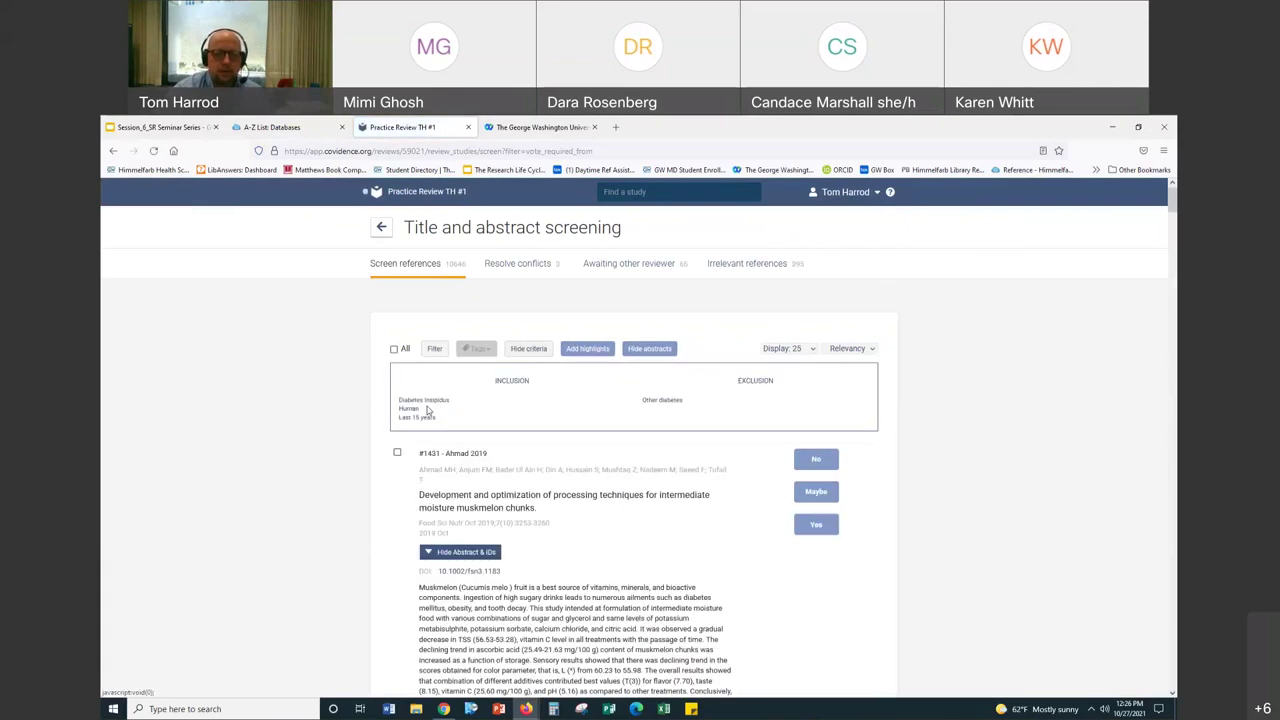
pyautogui.scroll(-3, 501, 264)
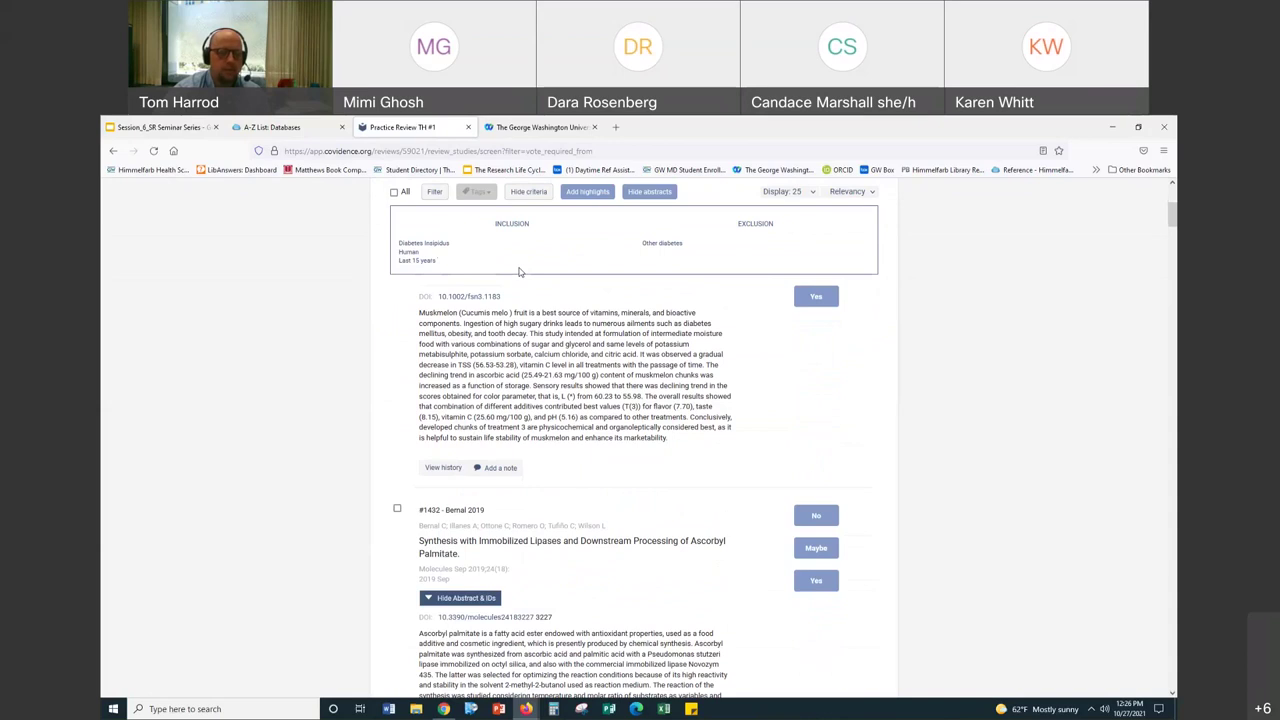
pyautogui.scroll(-2, 519, 271)
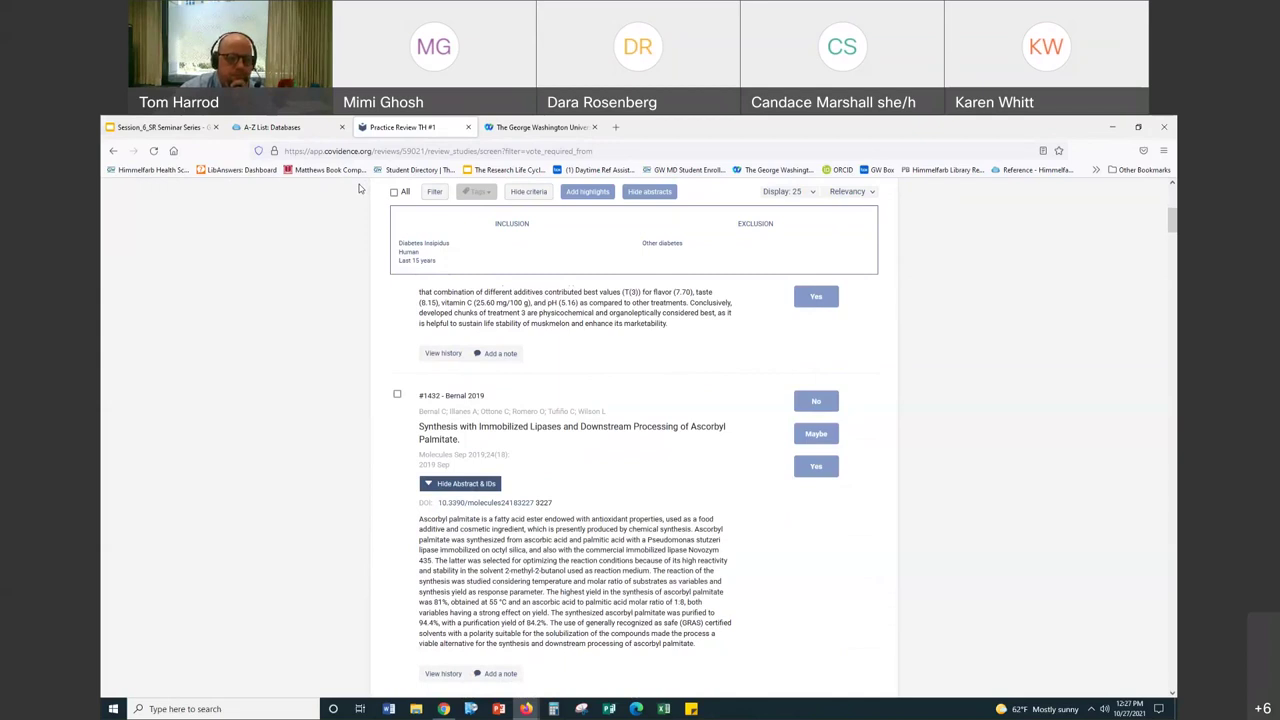
pyautogui.scroll(4, 454, 291)
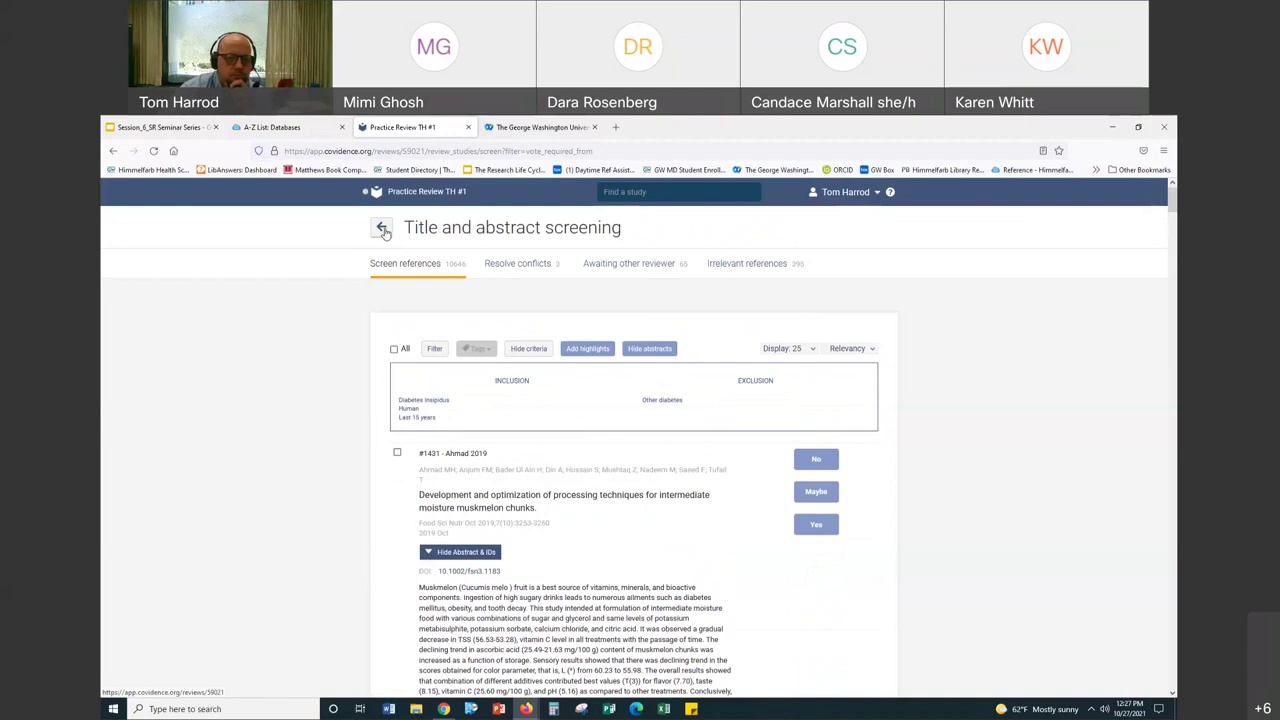
pyautogui.click(435, 349)
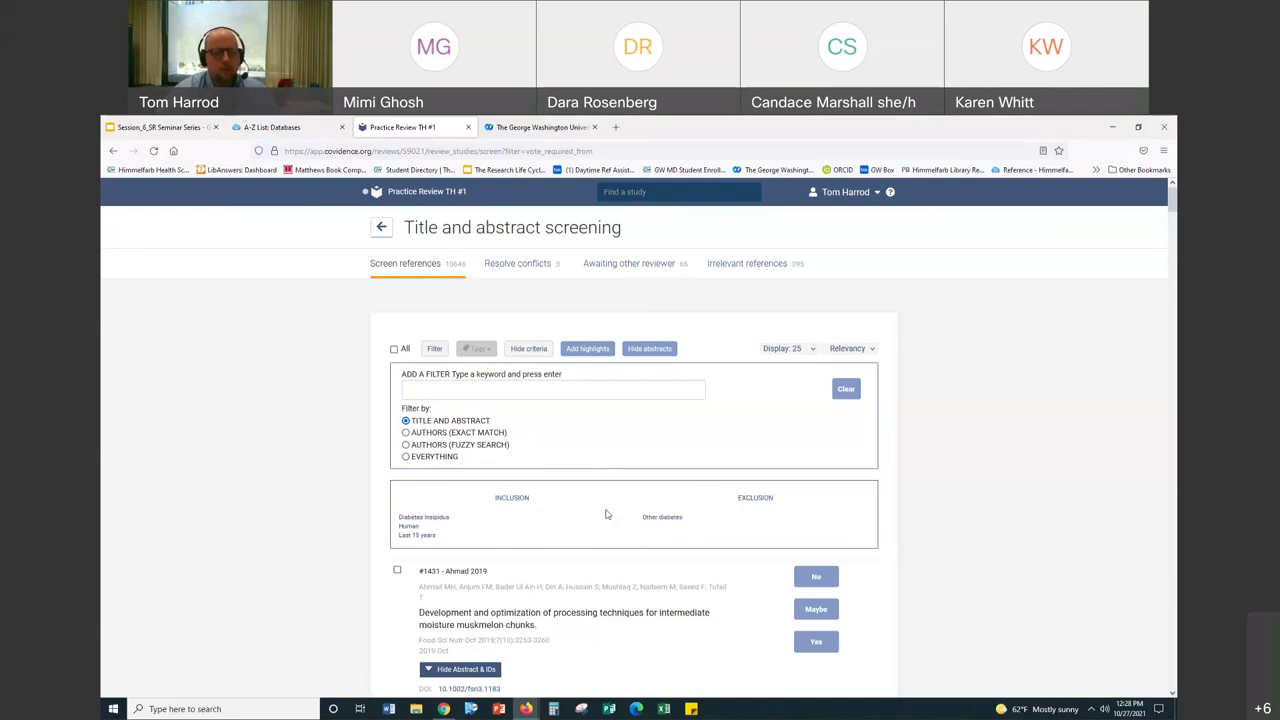
pyautogui.click(435, 349)
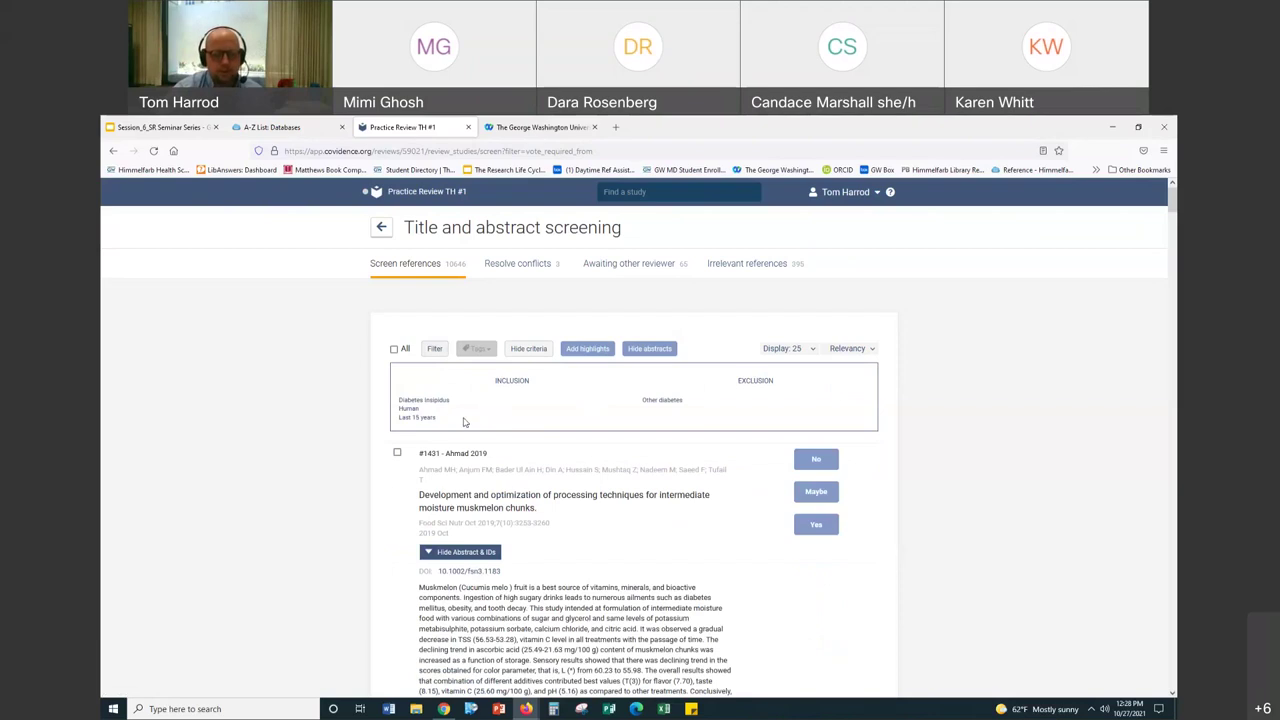
# Step: Vote No on reference #1432 about ascorbyl palmitate synthesis, then return to the top of the list
pyautogui.scroll(-1, 500, 392)
pyautogui.scroll(-2, 508, 392)
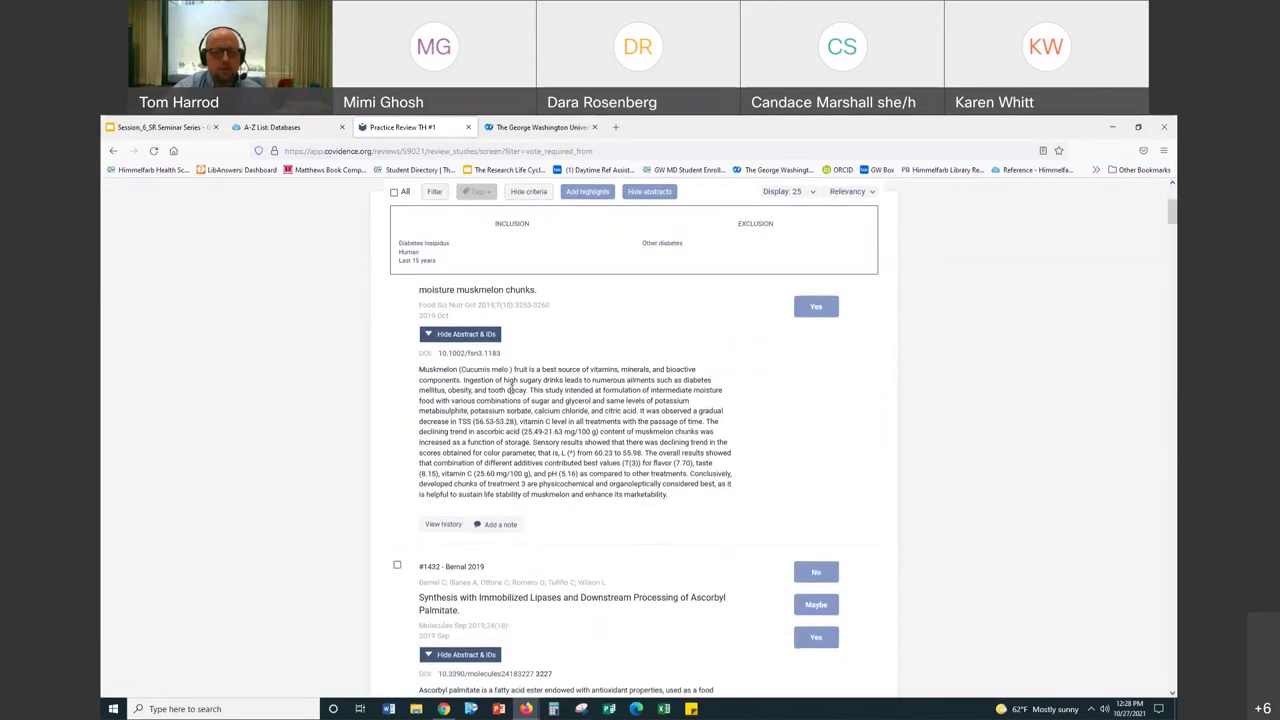
pyautogui.scroll(-1, 518, 337)
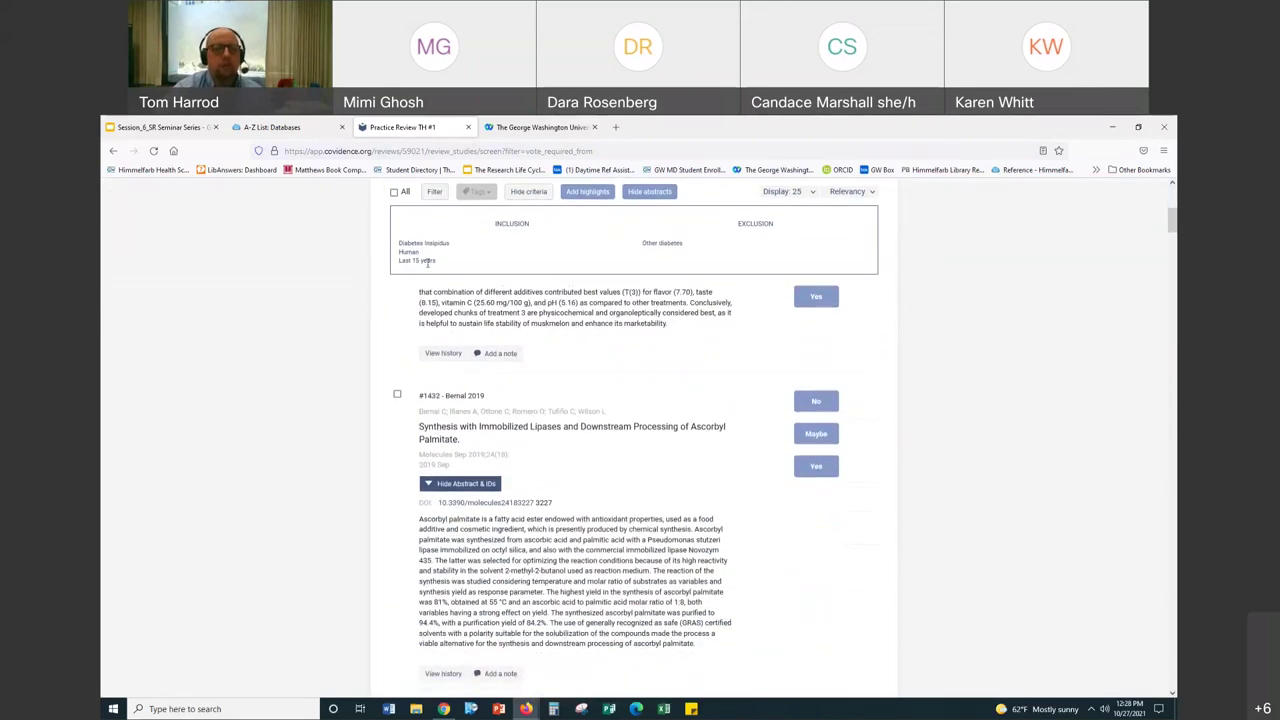
pyautogui.click(816, 401)
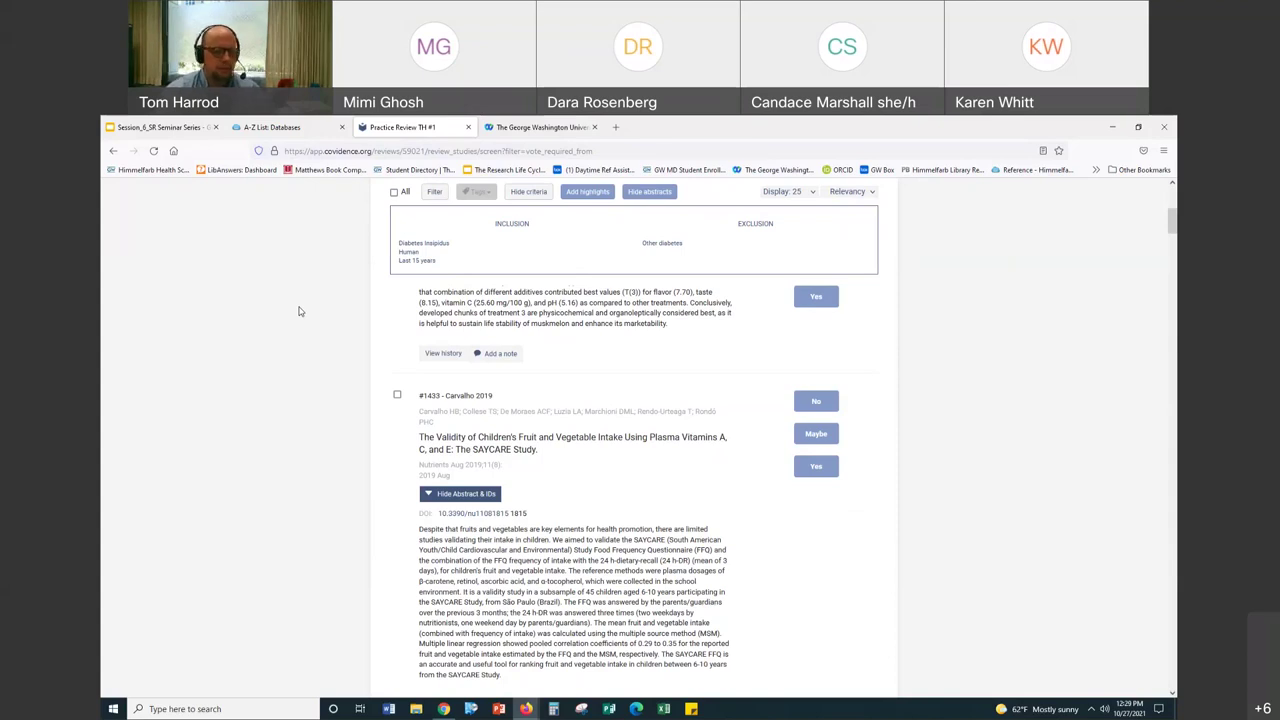
pyautogui.scroll(2, 424, 336)
pyautogui.scroll(2, 424, 336)
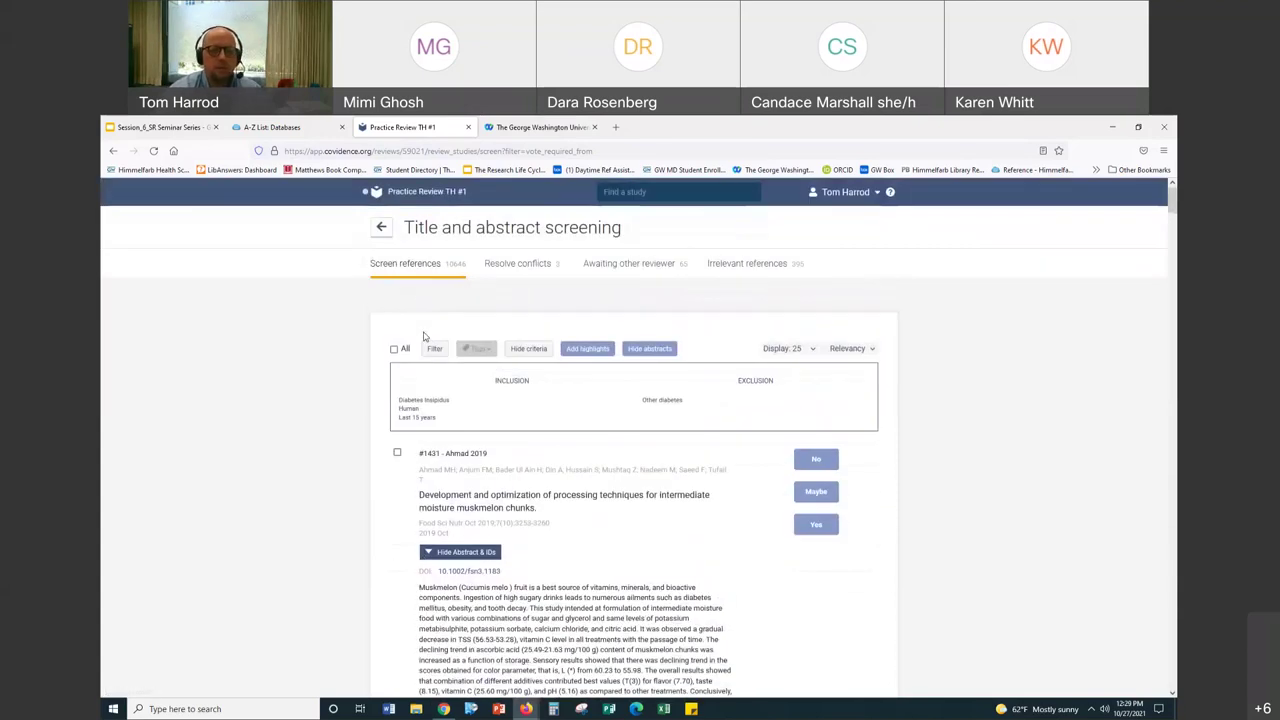
# Step: View the PRISMA diagram, toggle its exclusion reasons twice, and go back to the summary showing 10645 left to screen
pyautogui.click(382, 228)
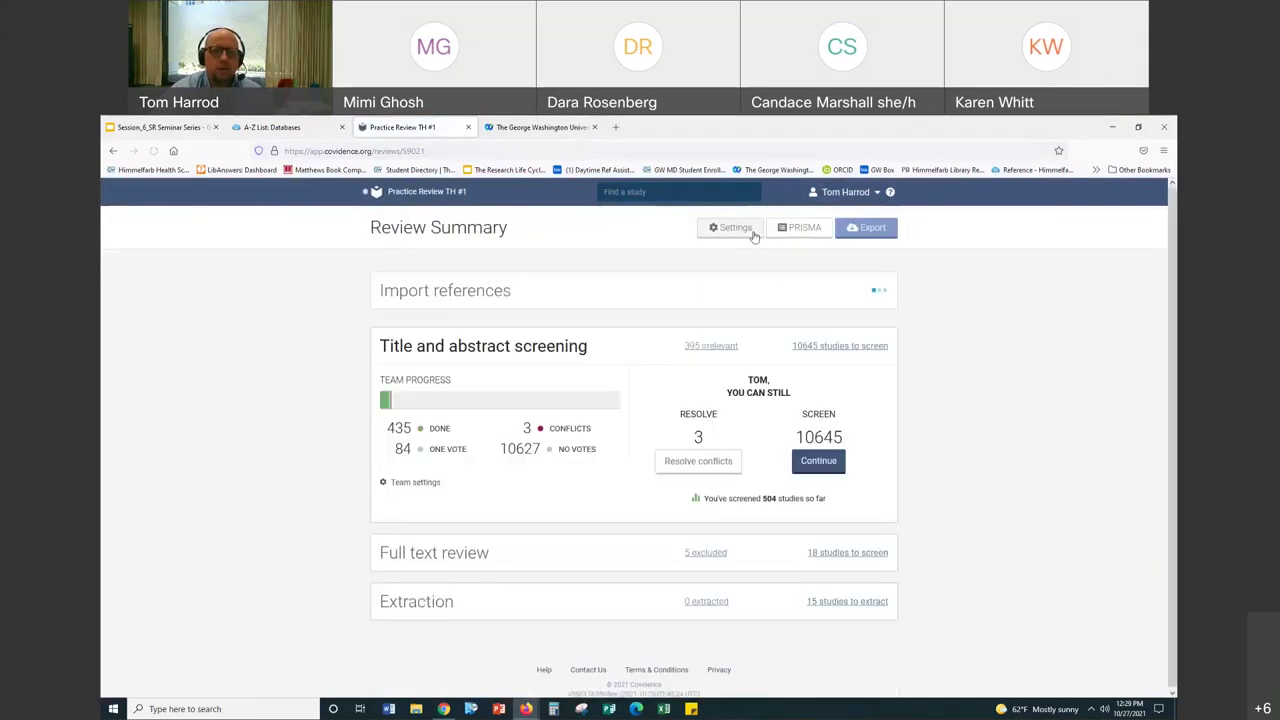
pyautogui.click(812, 228)
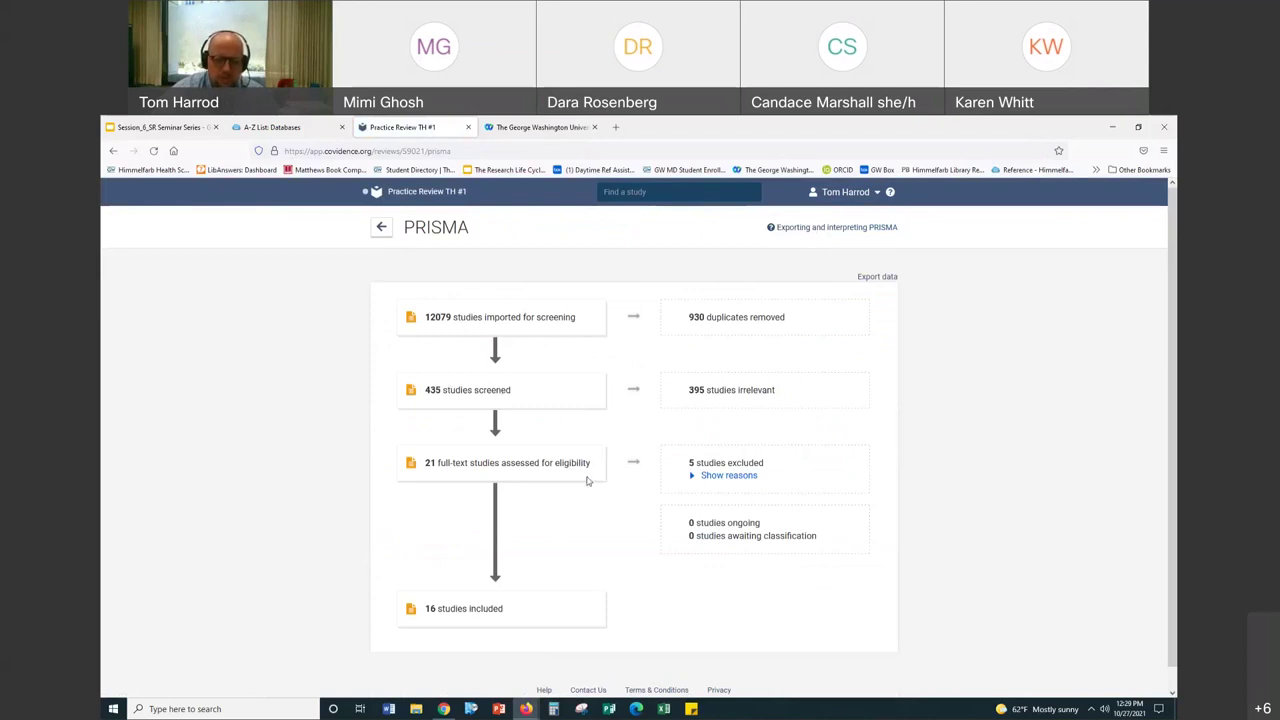
pyautogui.click(724, 478)
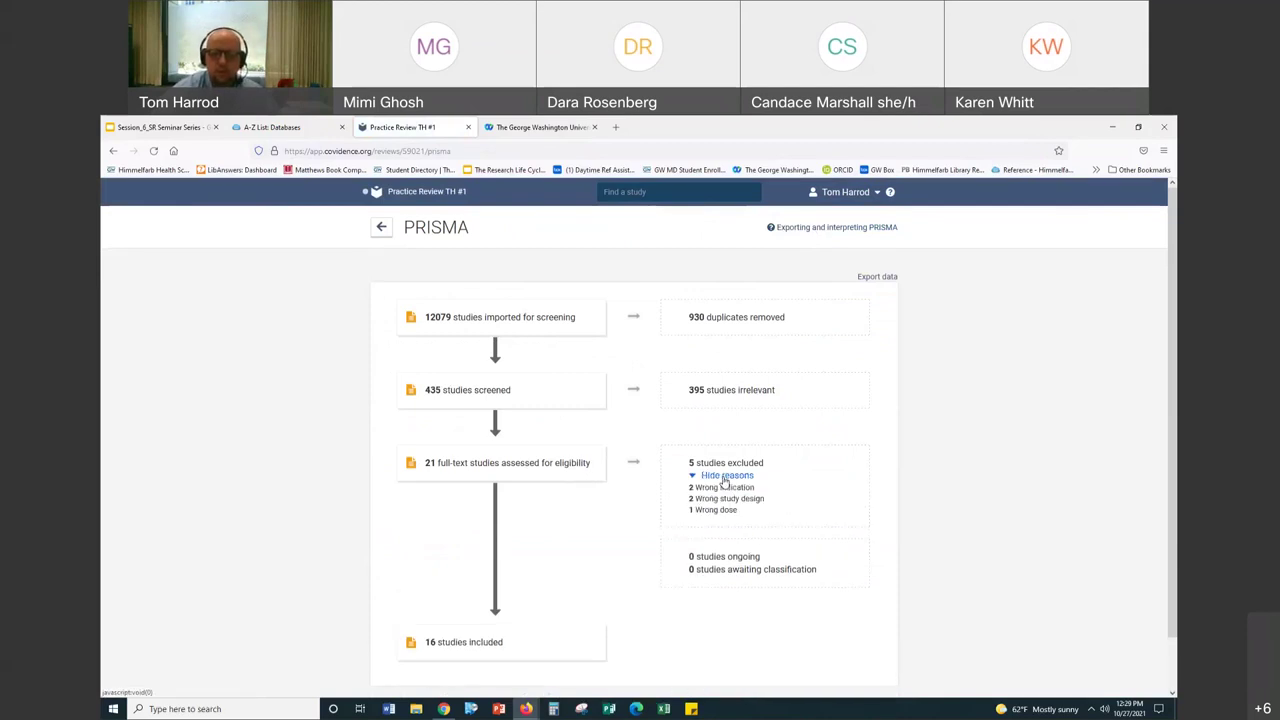
pyautogui.click(724, 478)
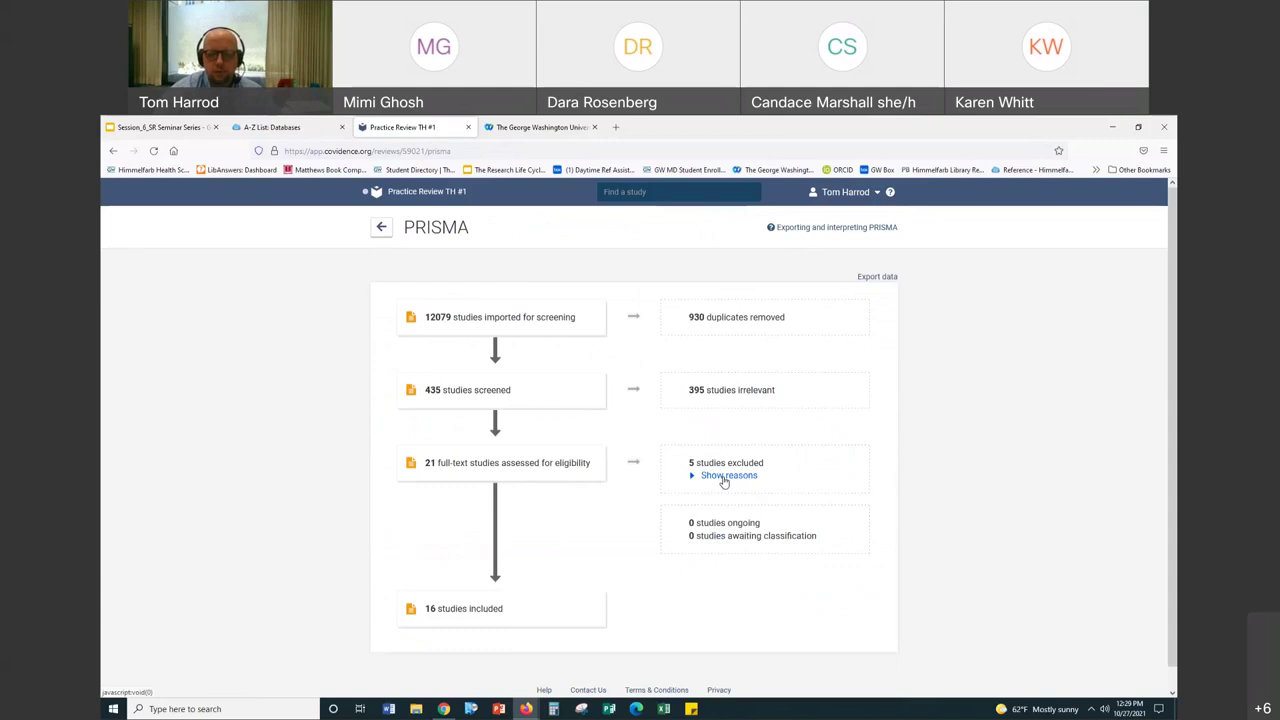
pyautogui.click(724, 478)
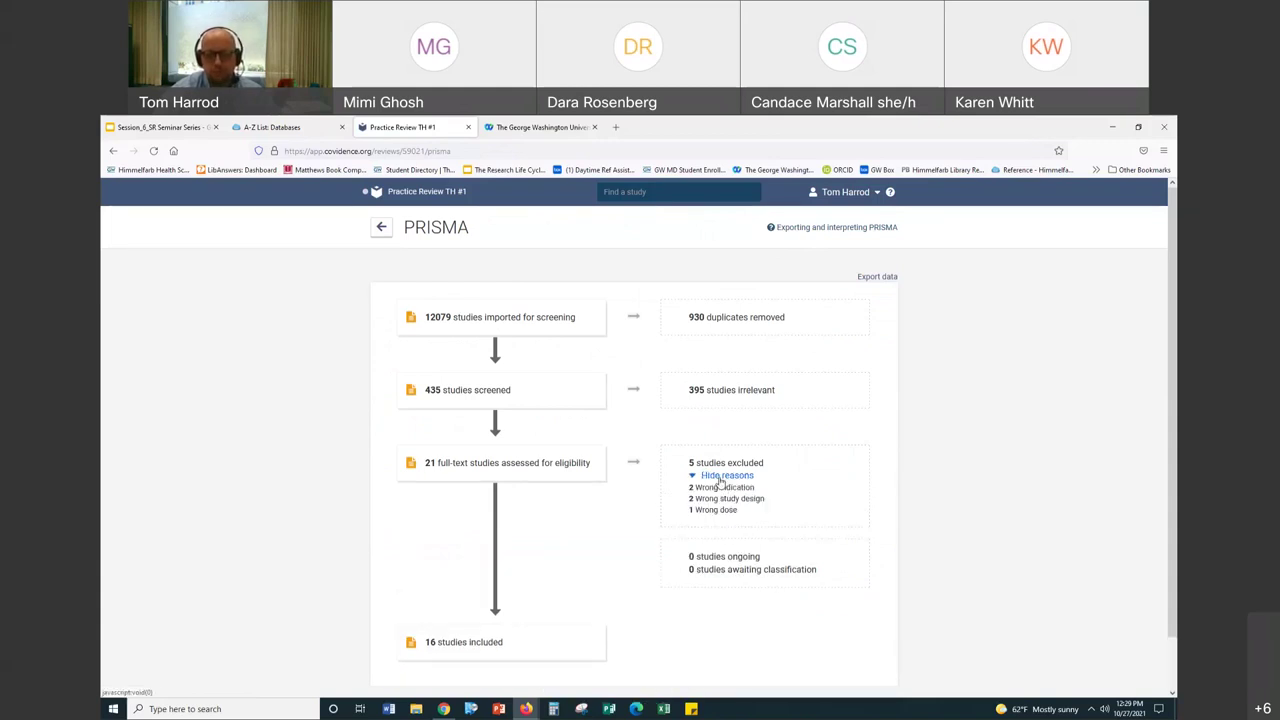
pyautogui.click(722, 478)
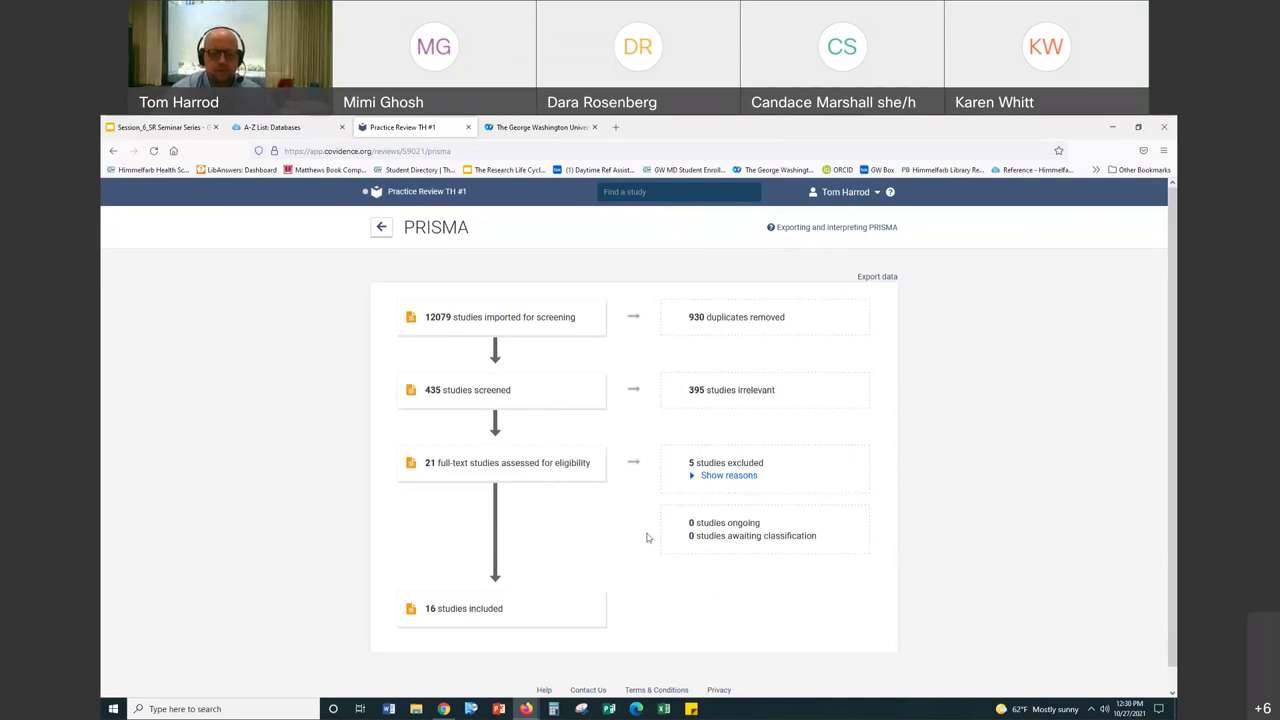
pyautogui.click(381, 232)
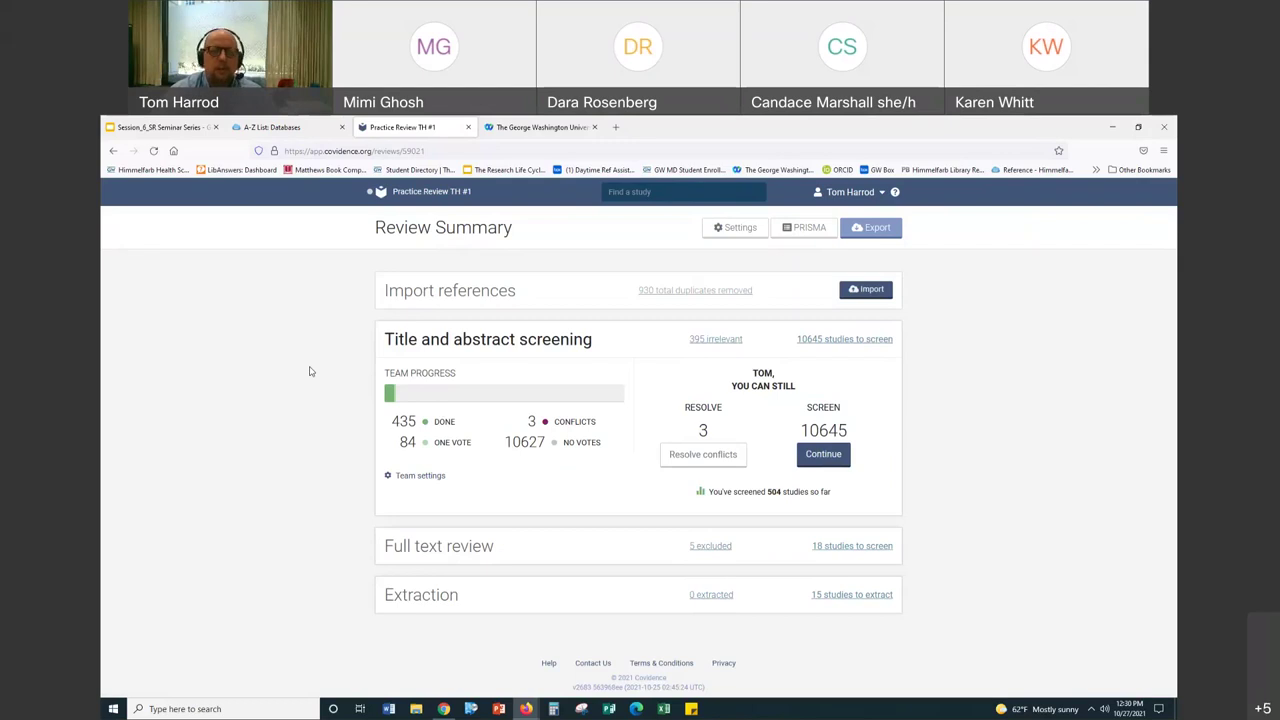
pyautogui.click(707, 342)
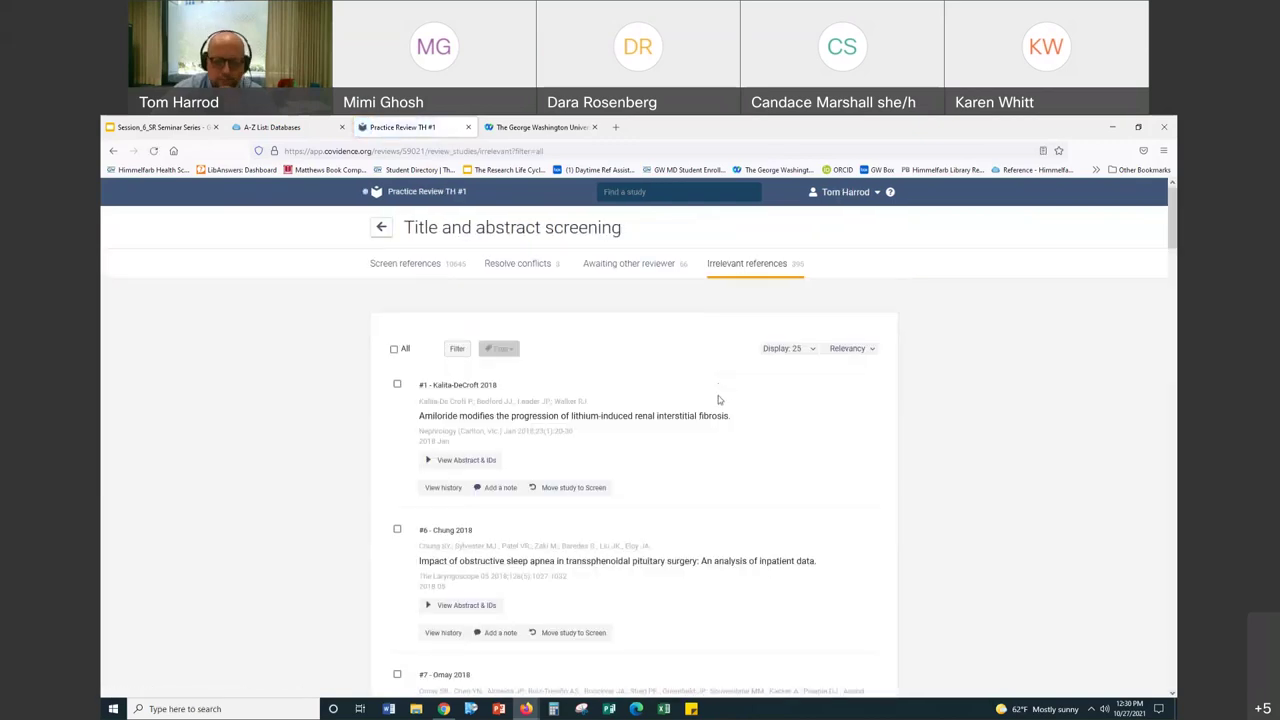
pyautogui.click(397, 385)
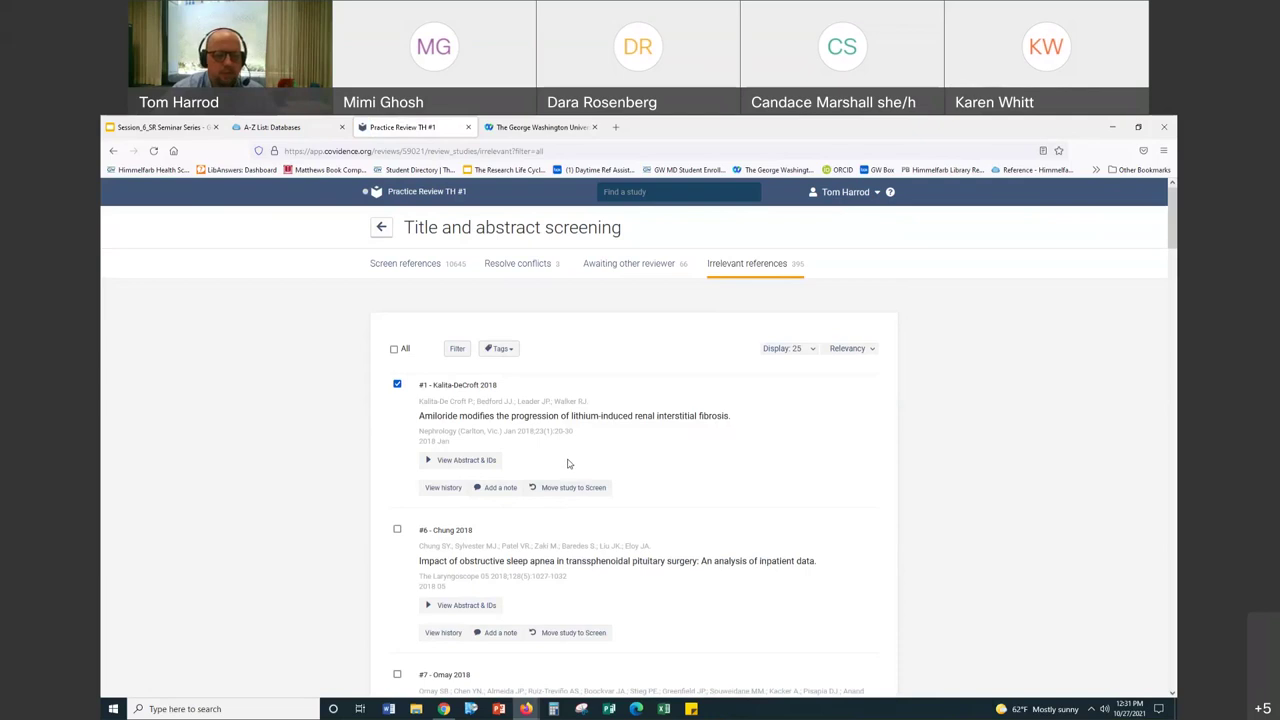
pyautogui.scroll(-2, 576, 459)
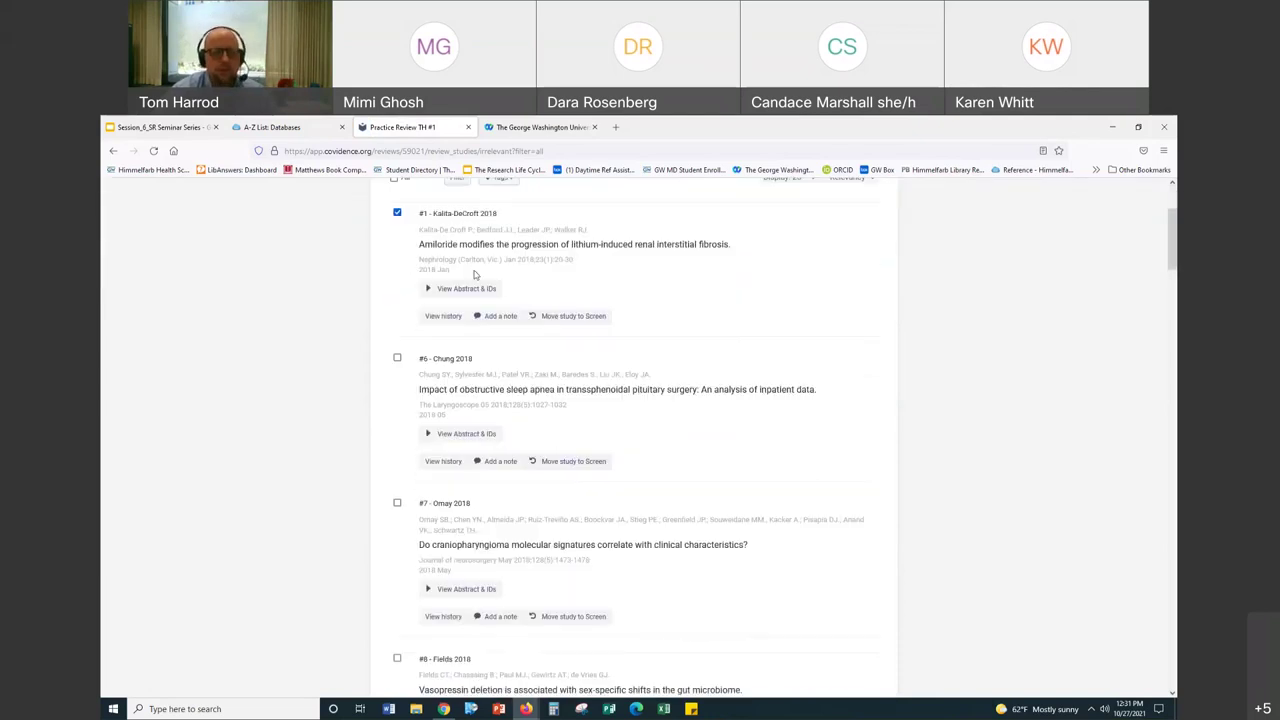
pyautogui.scroll(2, 510, 502)
pyautogui.click(395, 292)
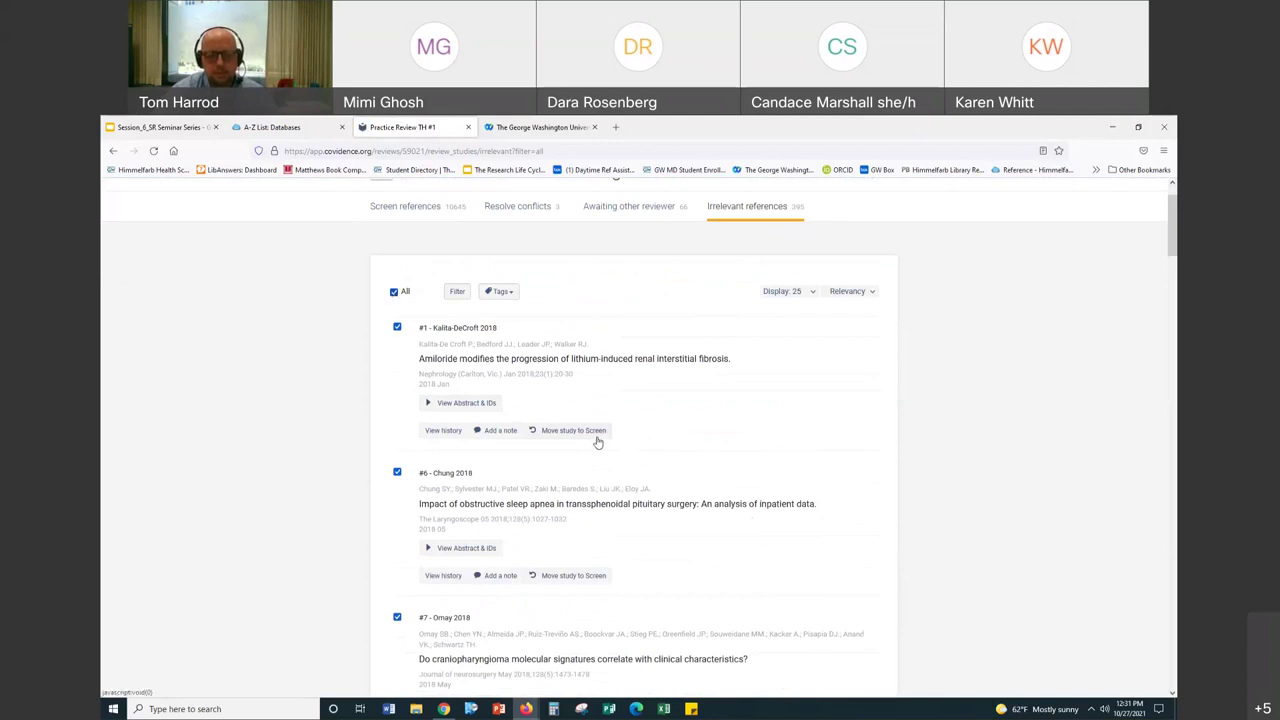
pyautogui.click(394, 294)
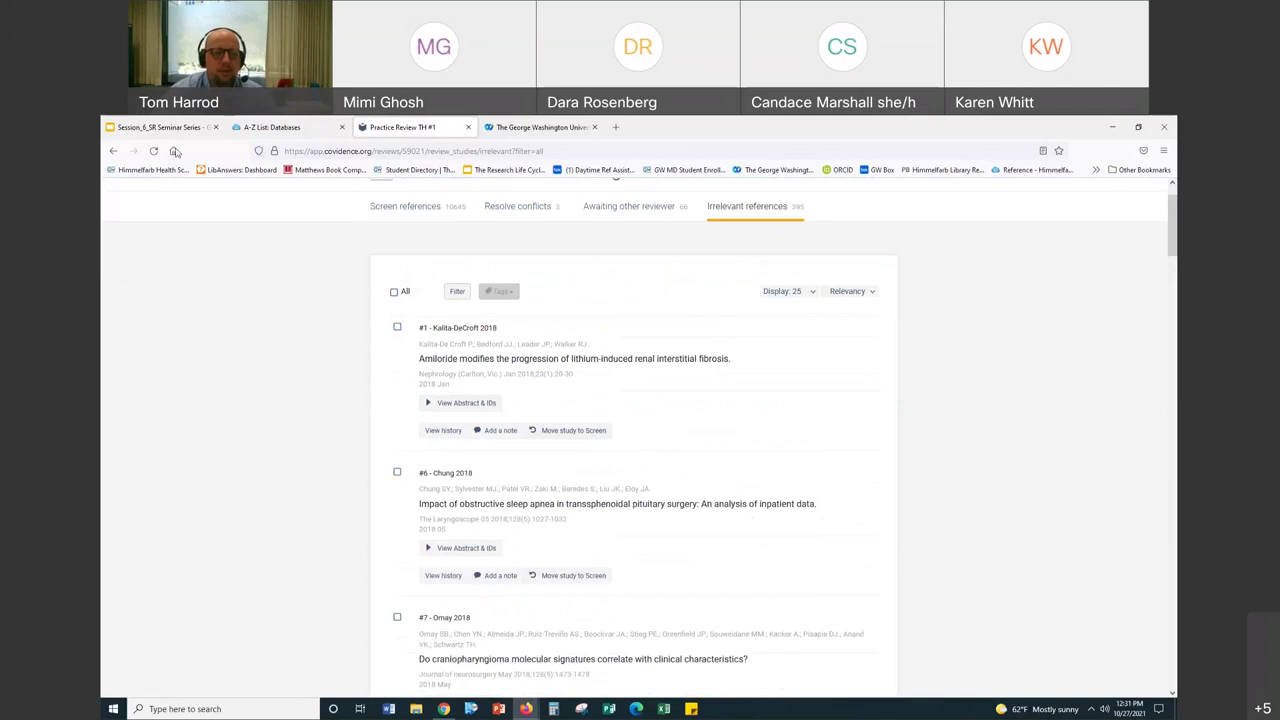
pyautogui.click(113, 152)
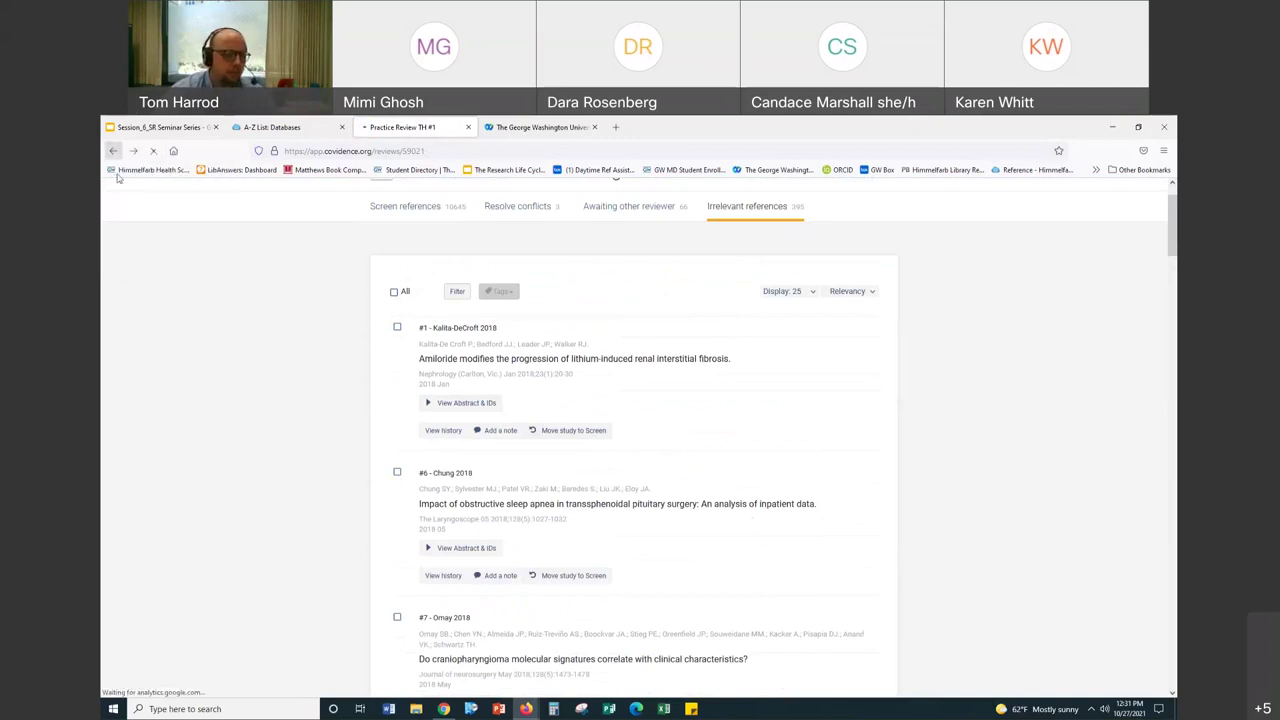